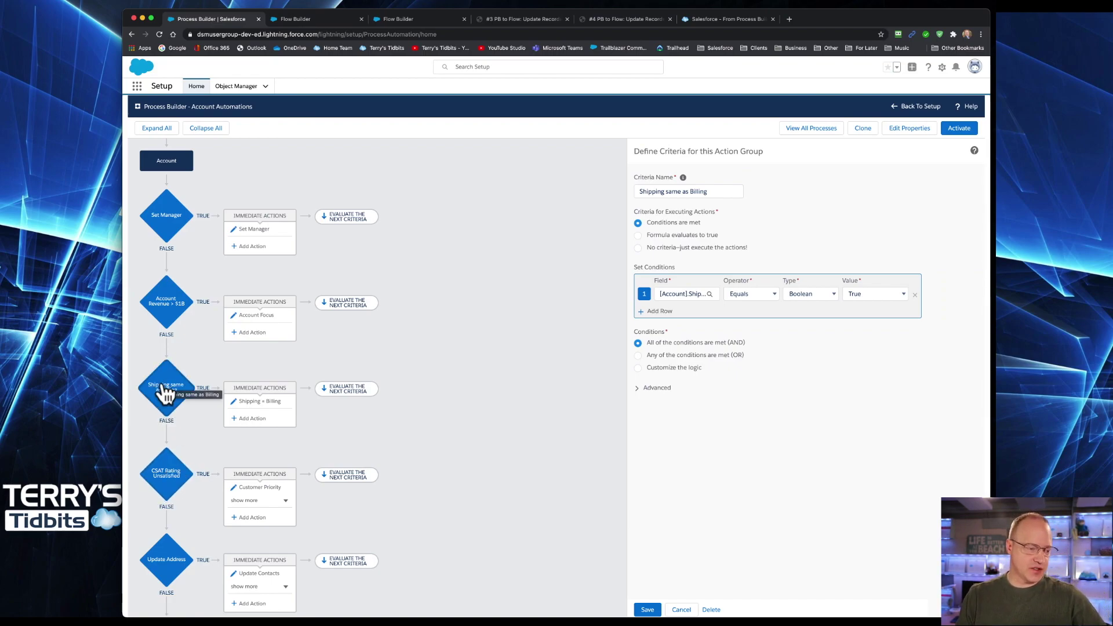
Review the criteria and update actions of the CSAT Rating Unsatisfied and Shipping same as Billing nodes in the Account Automations process
left_click(178, 481)
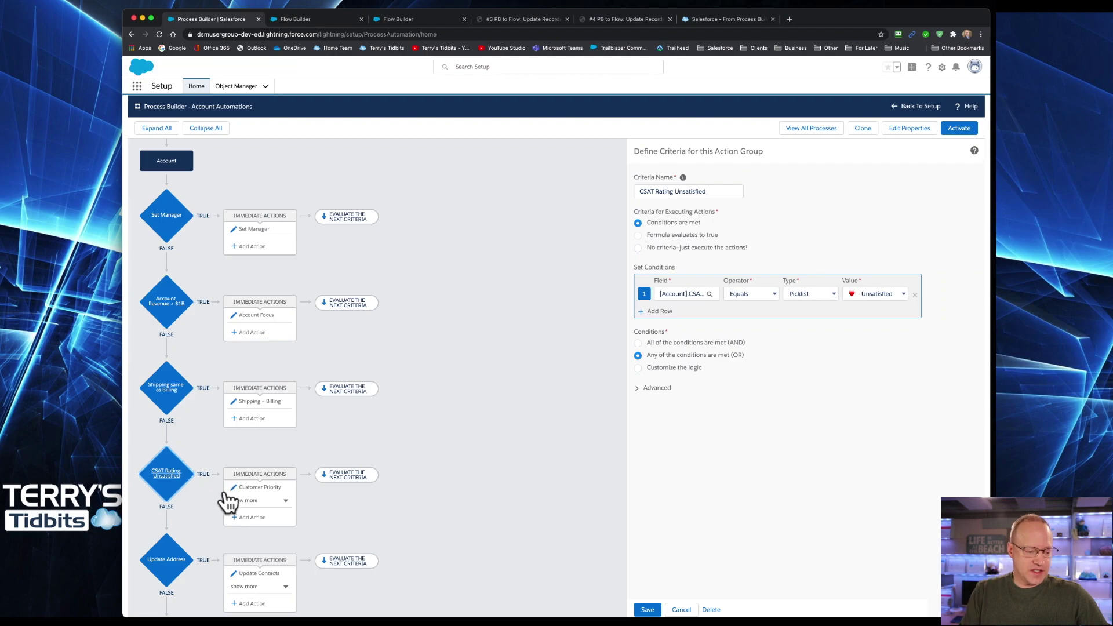
left_click(269, 493)
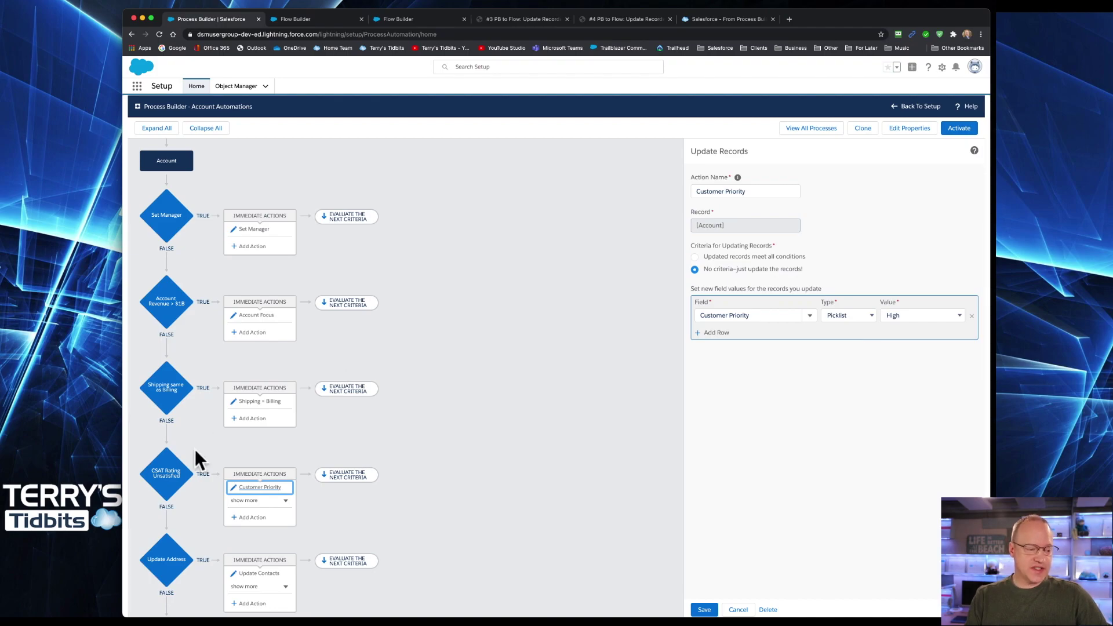
left_click(165, 472)
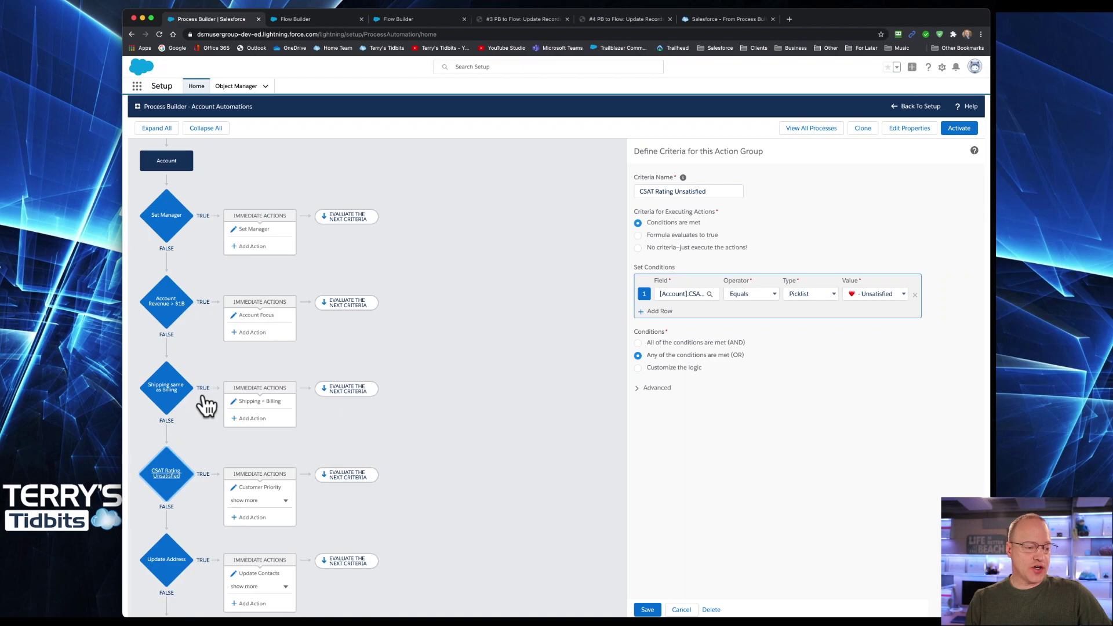
left_click(174, 393)
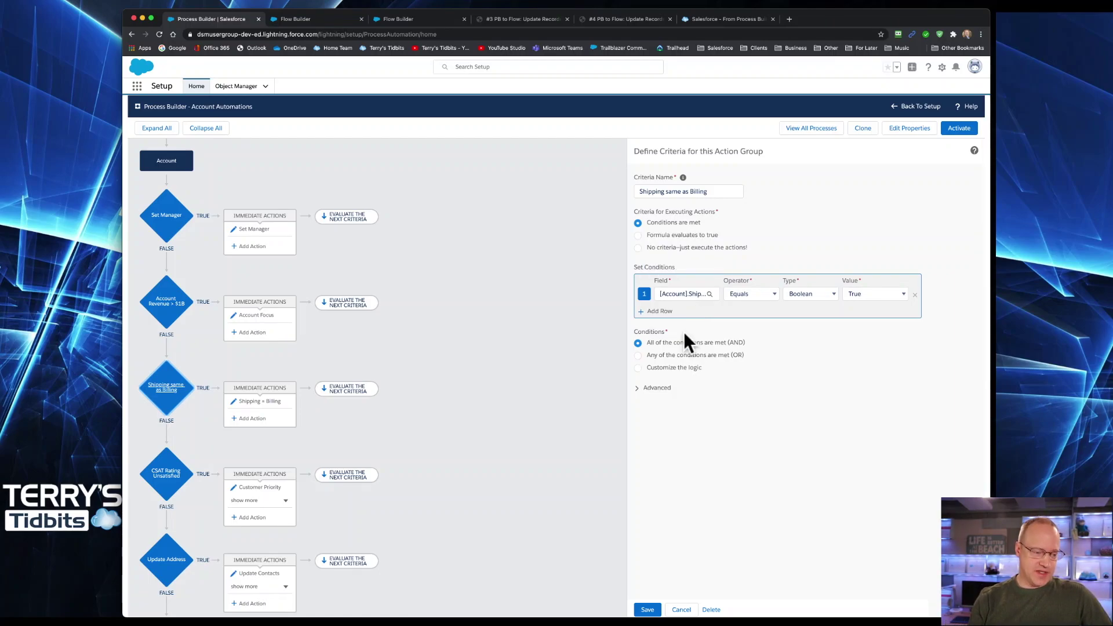
left_click(270, 400)
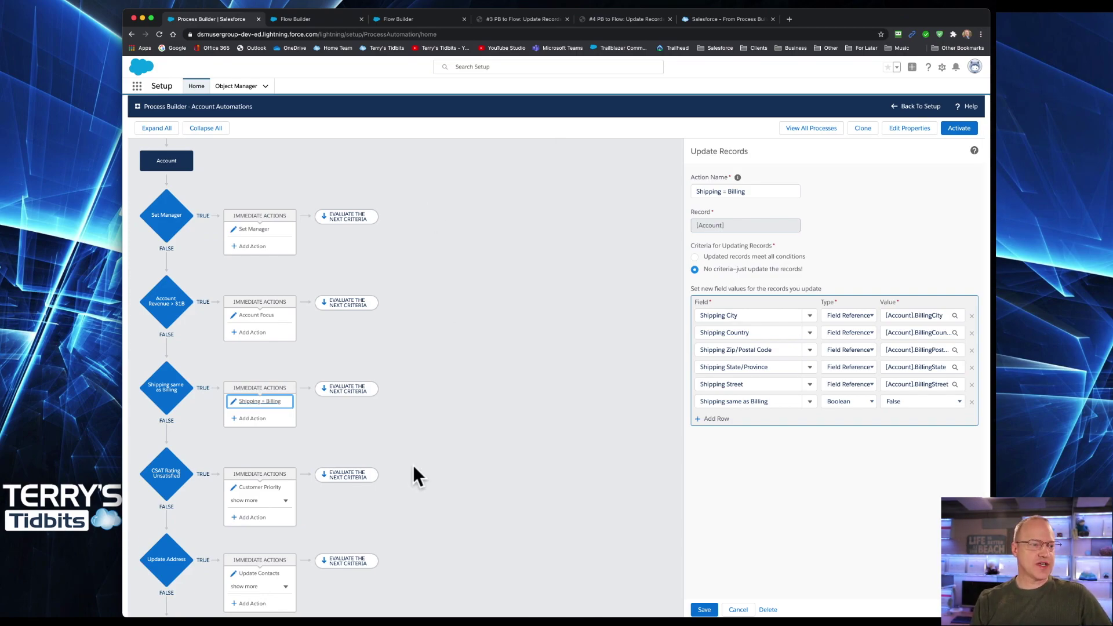
Switch to the accountBeforeRecordTriggerFlow in Flow Builder and review the outcomes of the descCSATRatingUnsatisfied decision
left_click(311, 17)
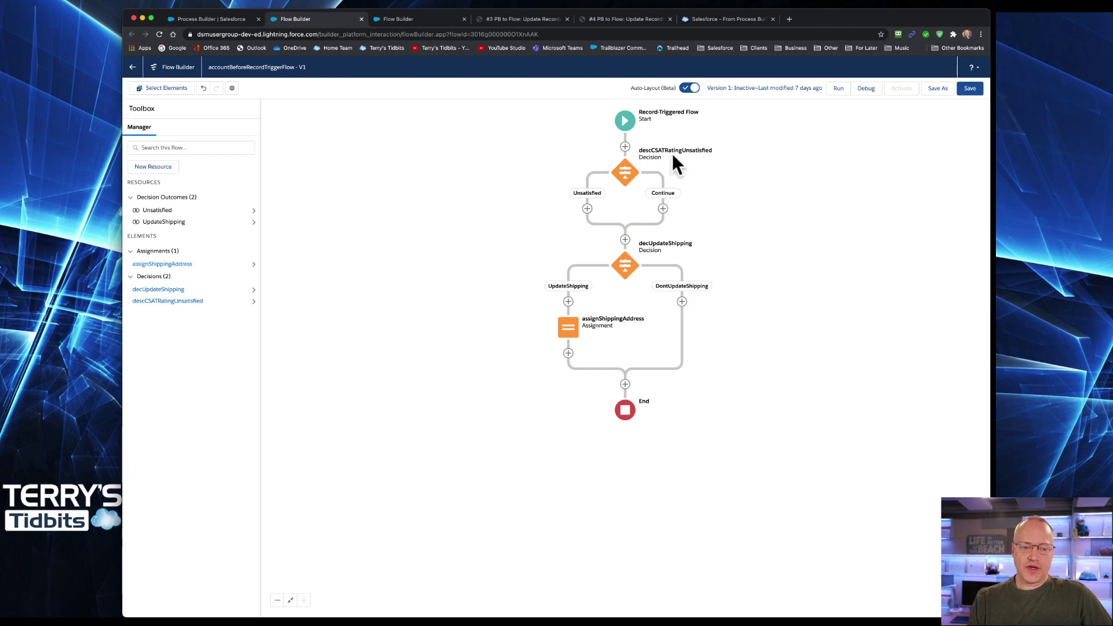
left_click(624, 172)
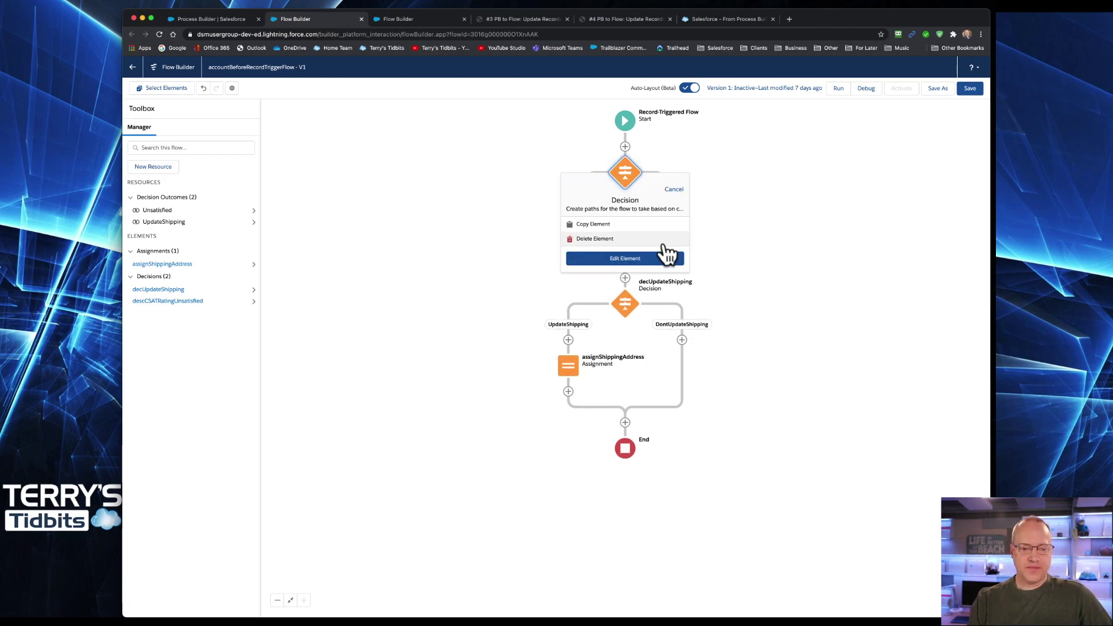
left_click(635, 259)
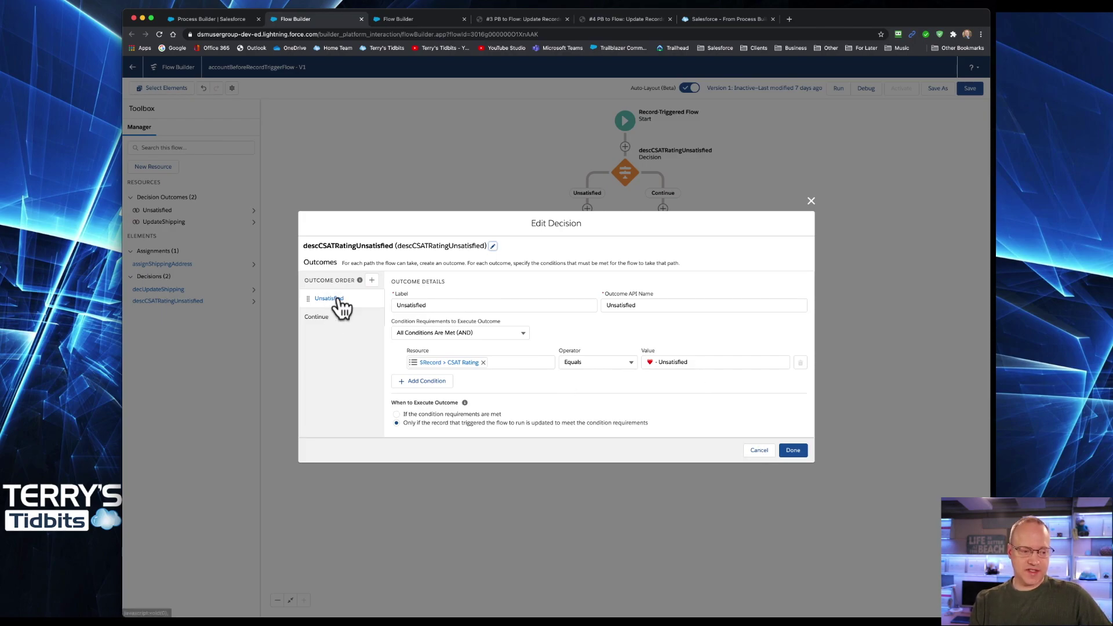
left_click(759, 451)
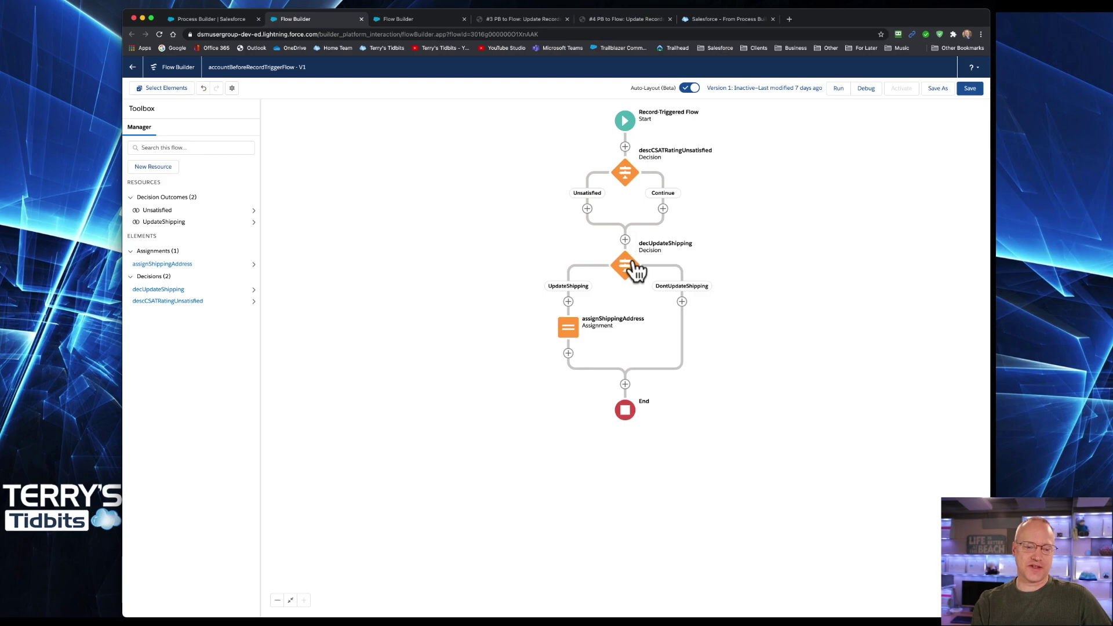
Add an Assignment element on the Unsatisfied path and label it assignPriority
left_click(588, 209)
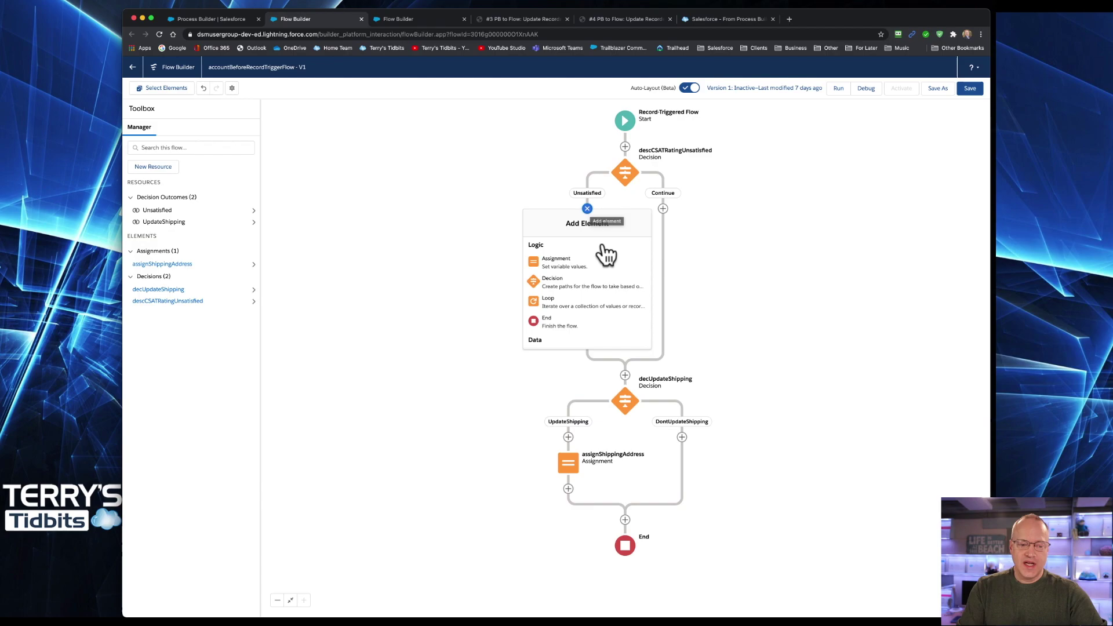
scroll(597, 286, "down", 1)
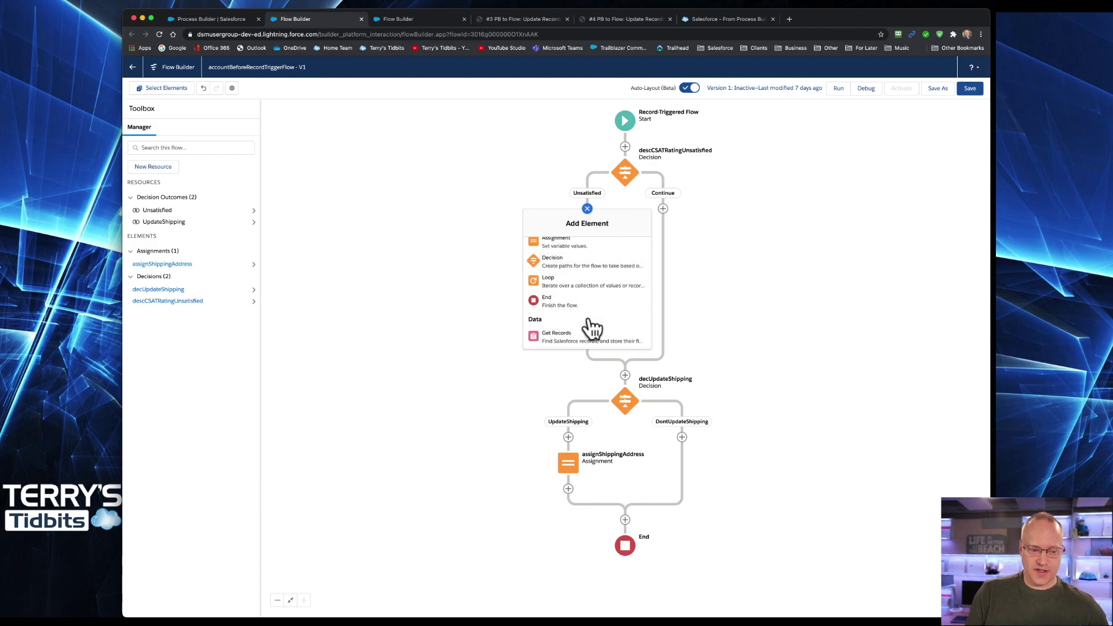
scroll(595, 293, "up", 1)
scroll(597, 296, "down", 1)
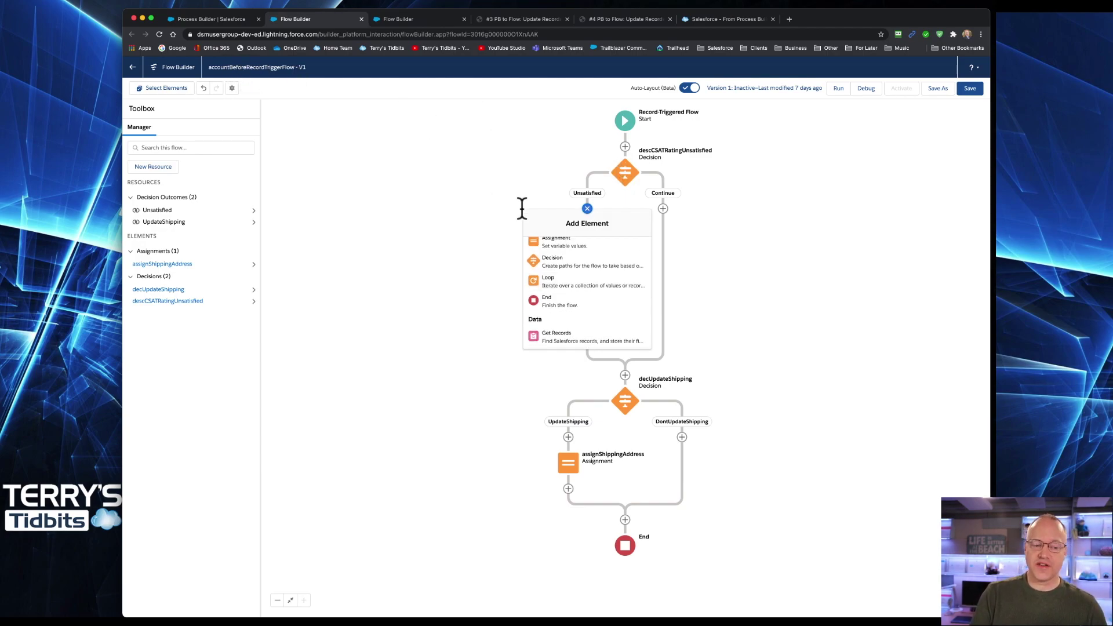
scroll(574, 264, "up", 1)
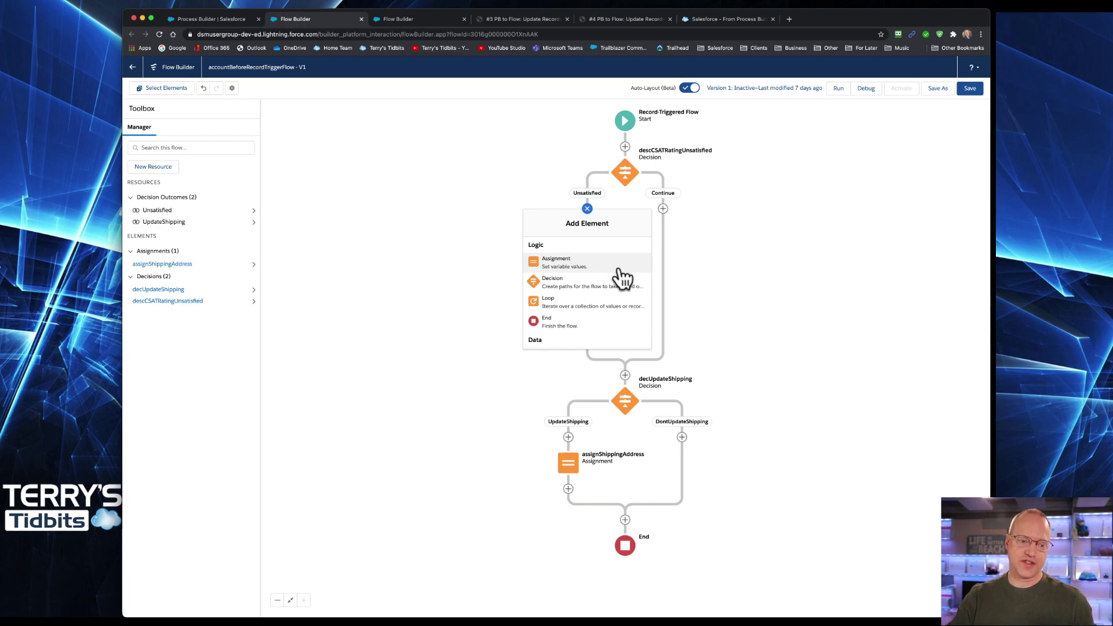
left_click(565, 272)
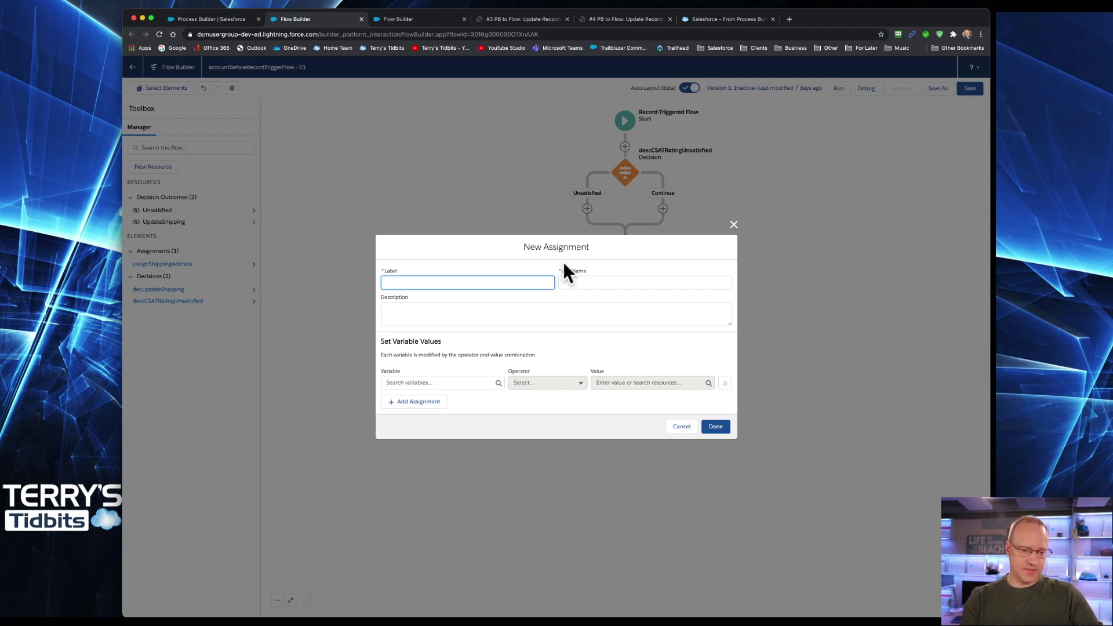
type("assignPriority")
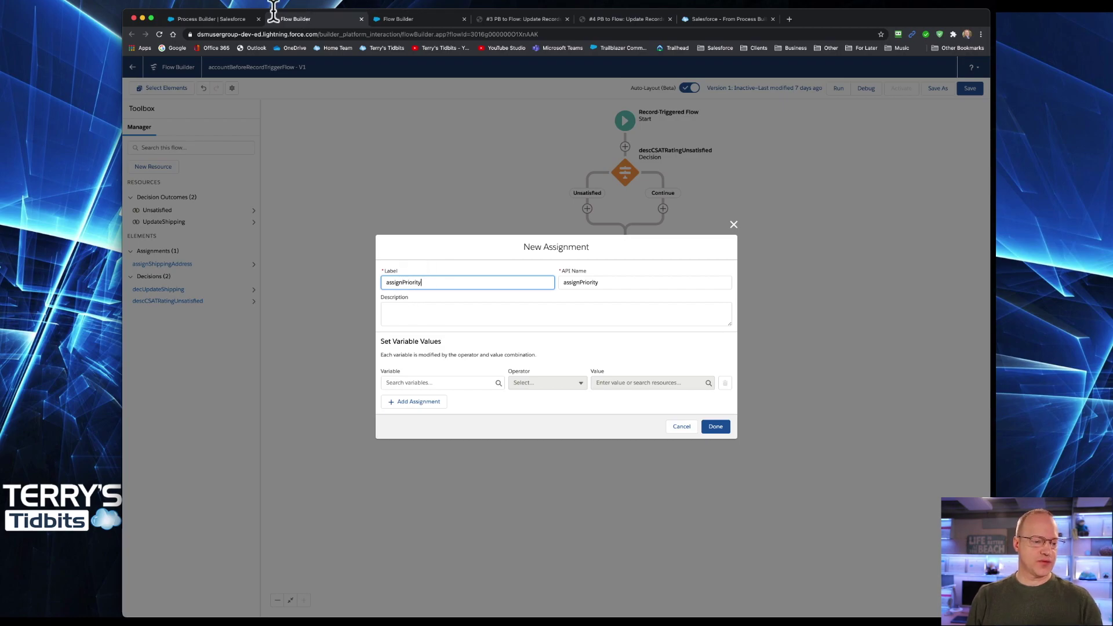
Check the field value set by the Customer Priority action in Process Builder, and return to the new assignment
left_click(201, 17)
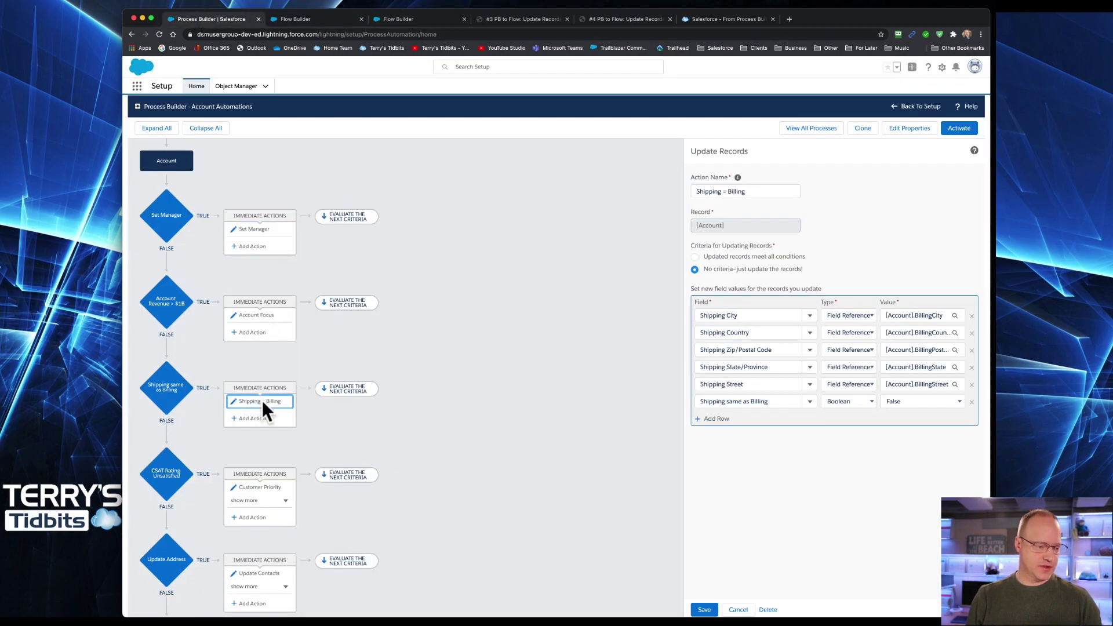
left_click(255, 487)
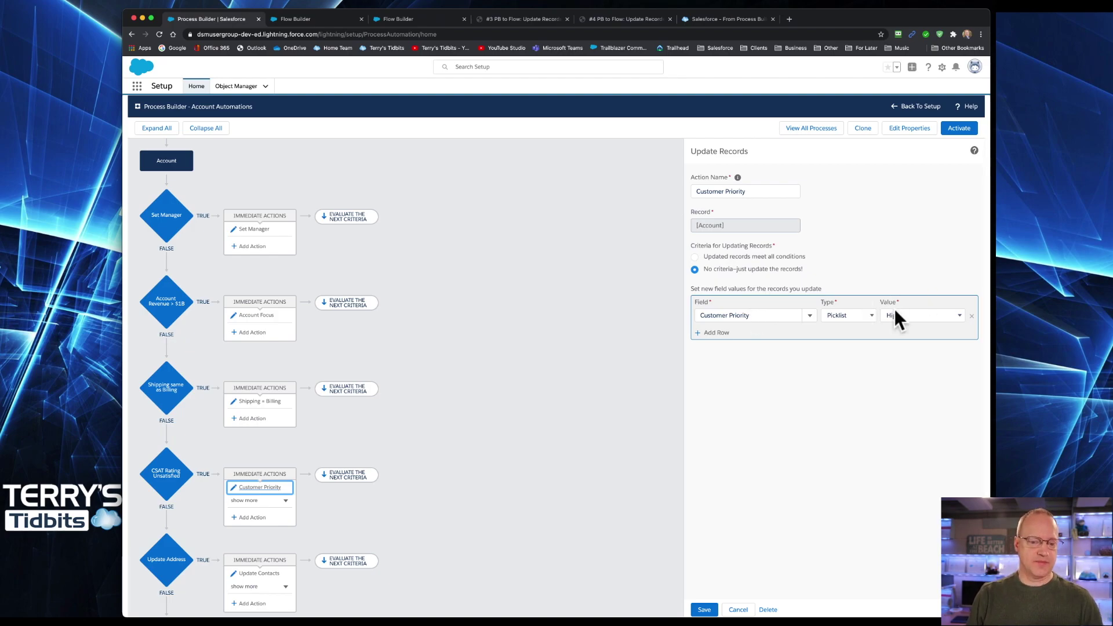
left_click(323, 18)
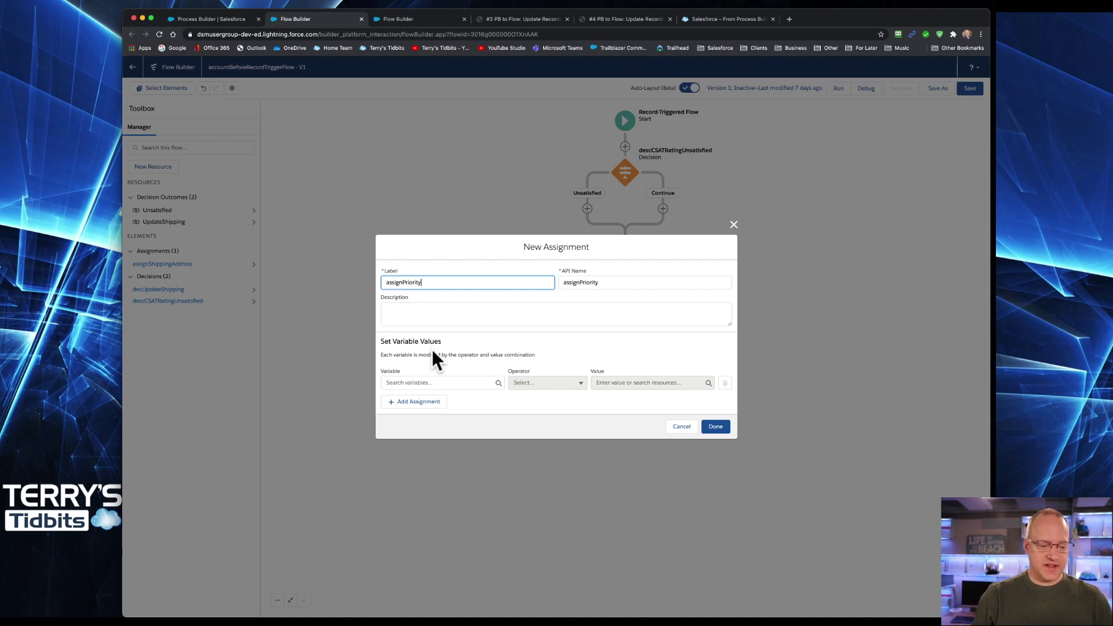
Assign the value High to $Record > Customer Priority in assignPriority and finish the element
left_click(458, 384)
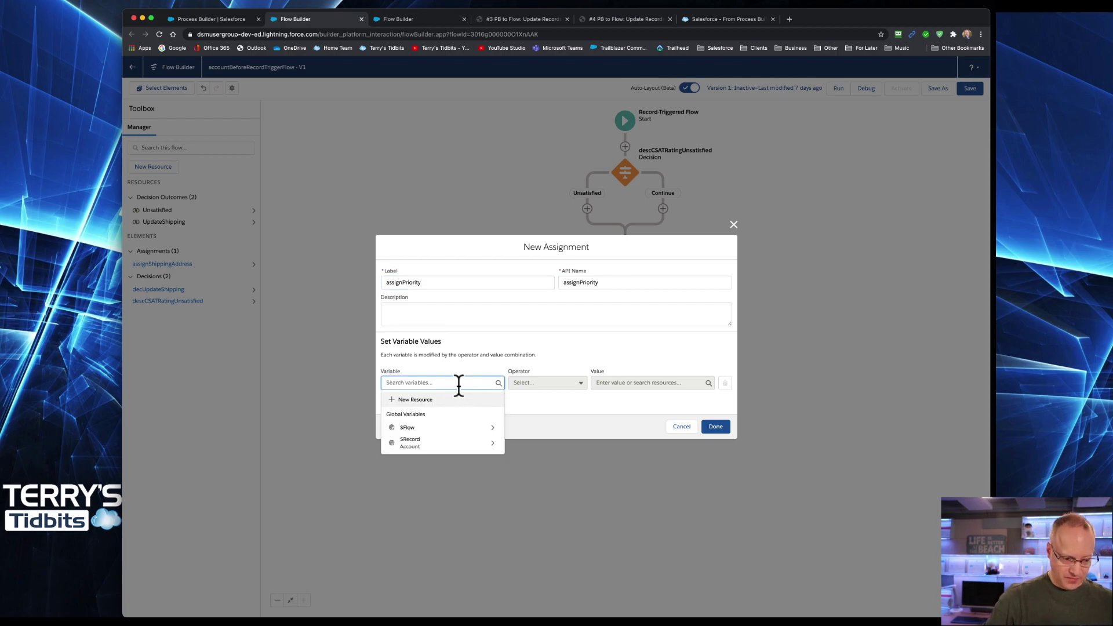
left_click(438, 446)
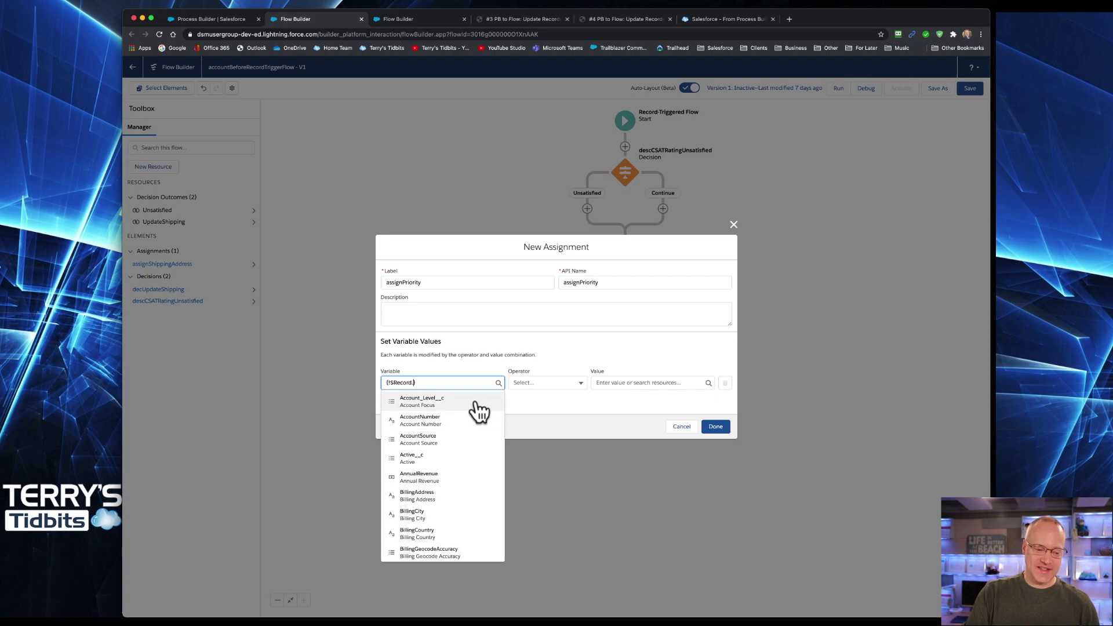
scroll(476, 469, "down", 1)
scroll(476, 470, "down", 5)
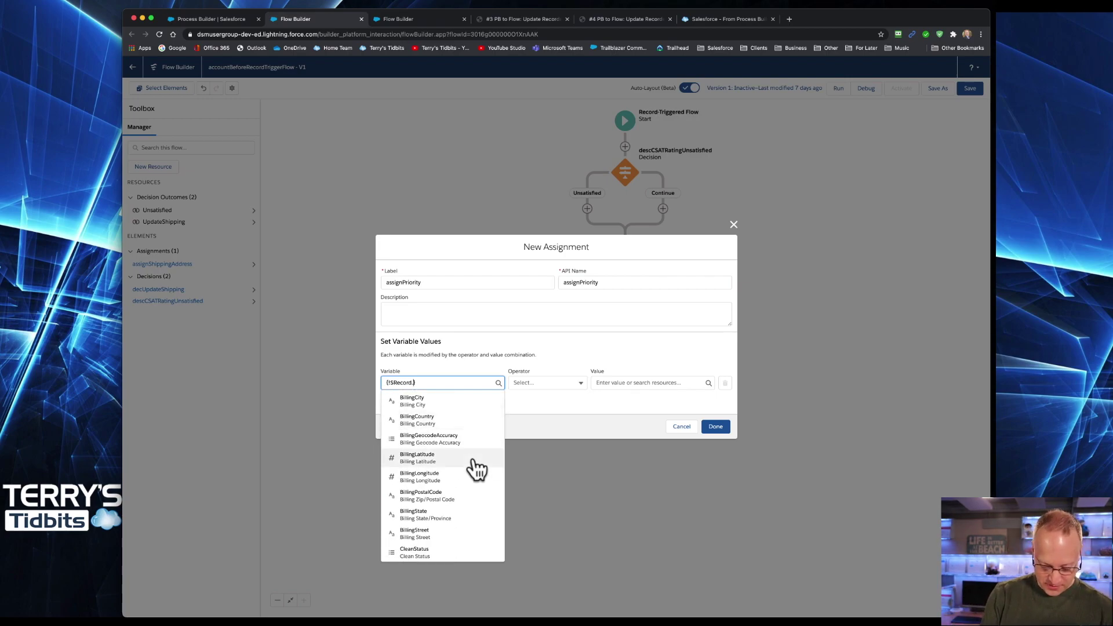
type("prio")
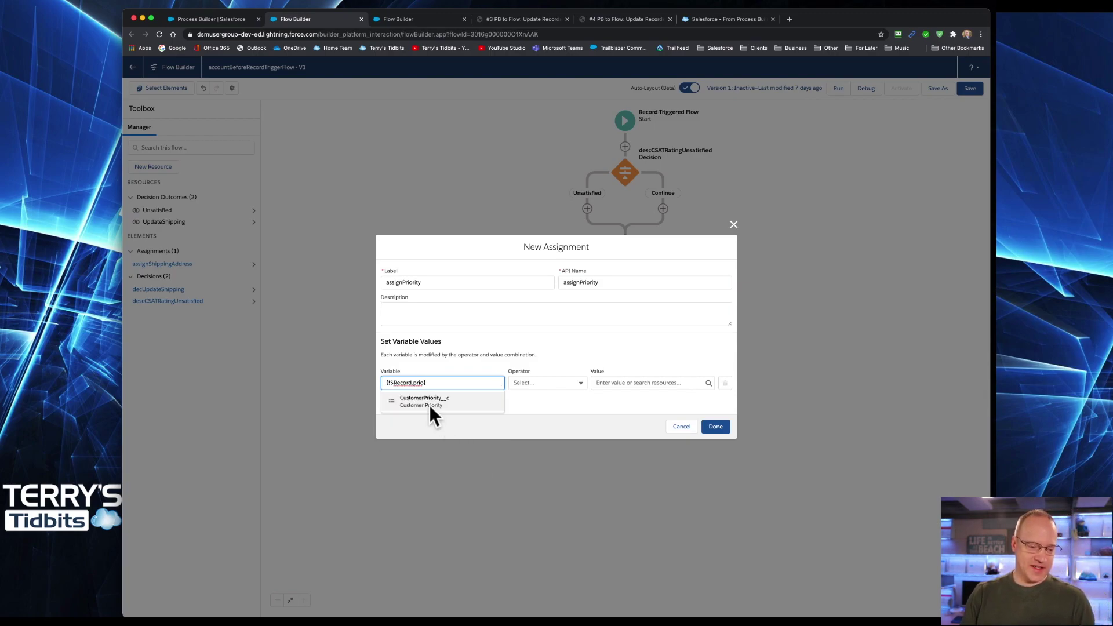
left_click(462, 401)
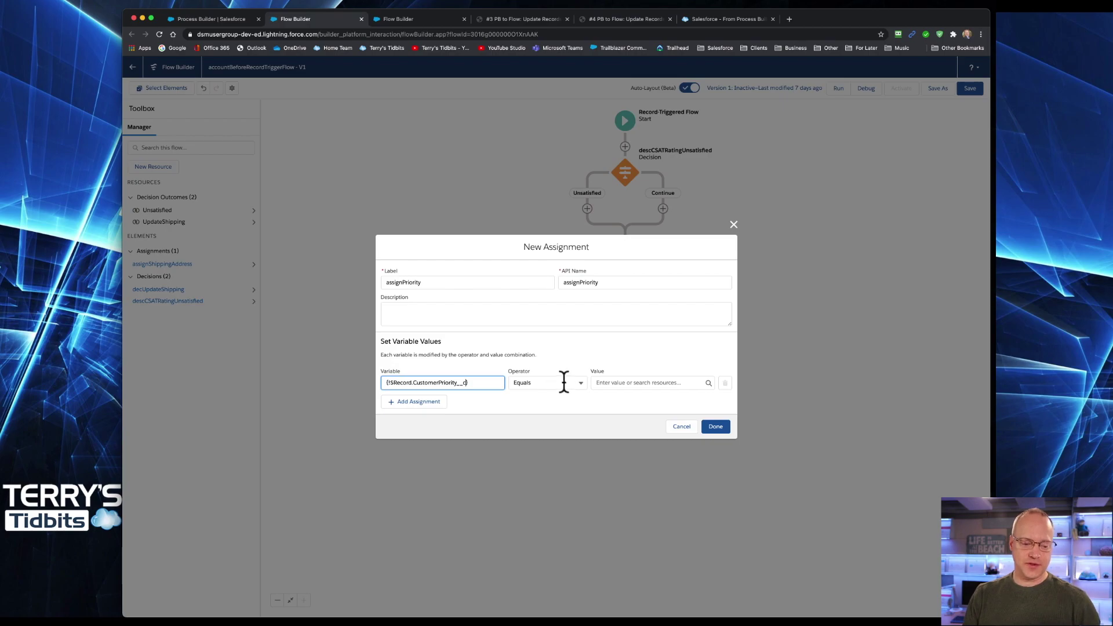
left_click(604, 383)
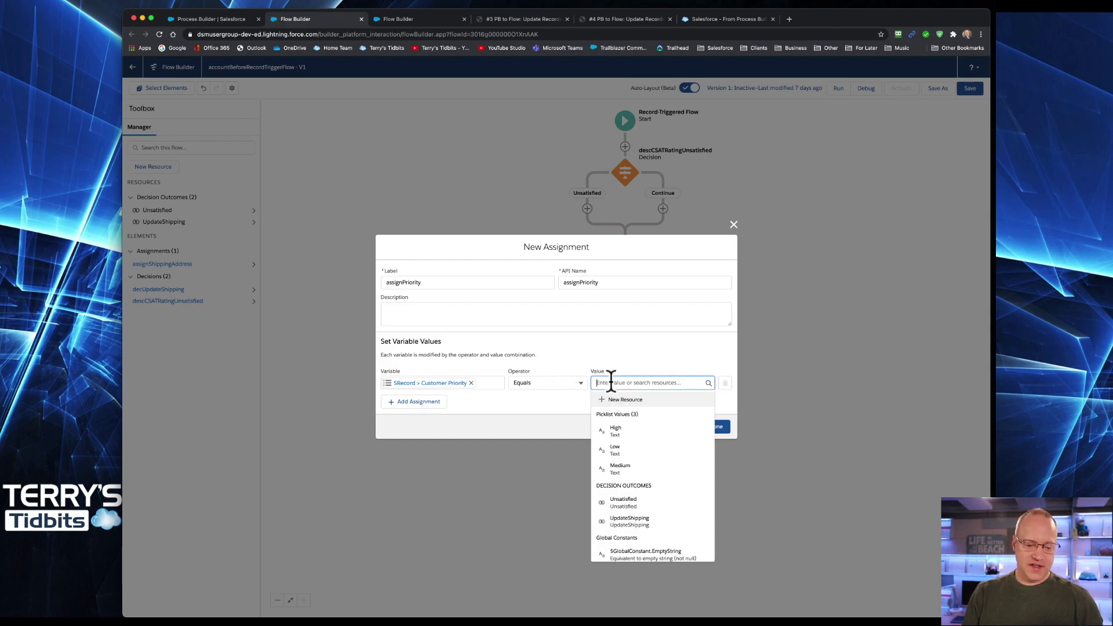
left_click(633, 438)
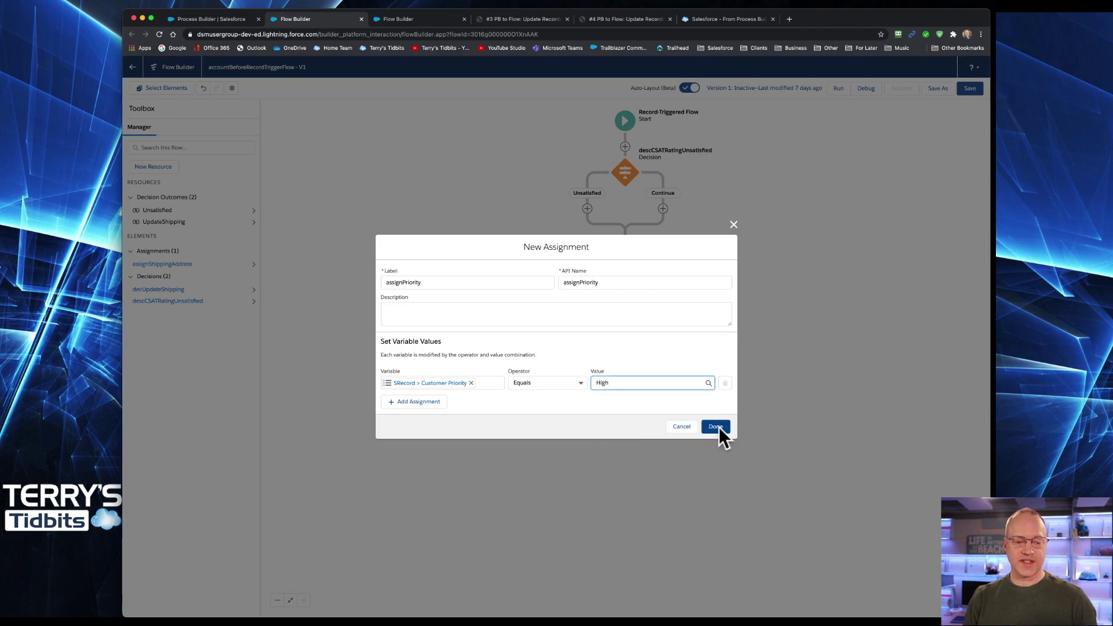
left_click(717, 427)
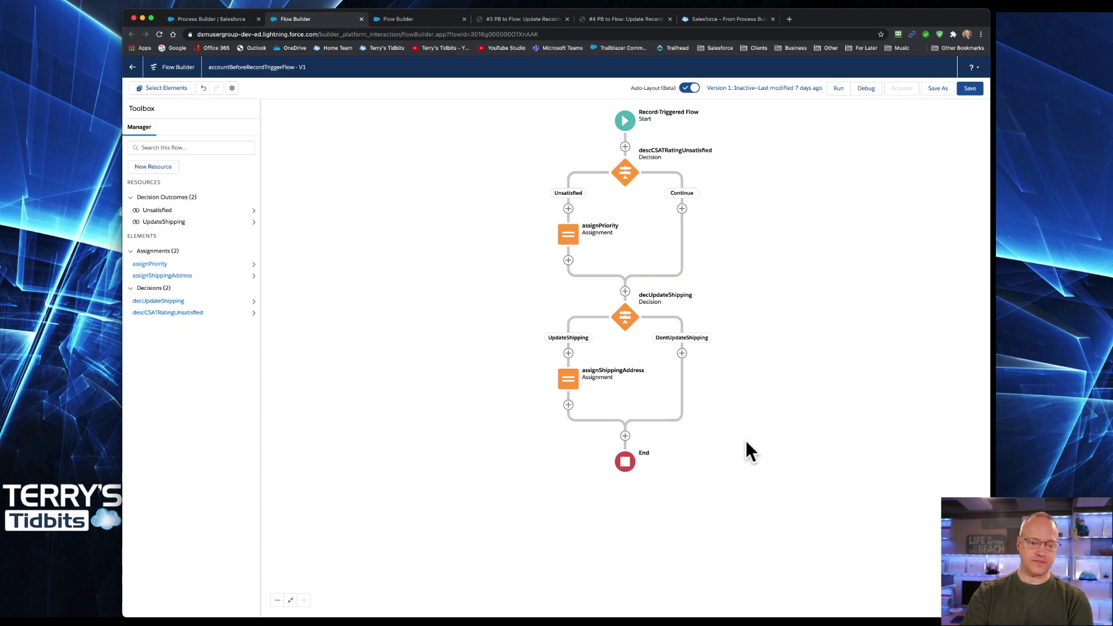
Review the UpdateShipping and DontUpdateShipping outcomes of the decUpdateShipping decision
left_click(626, 325)
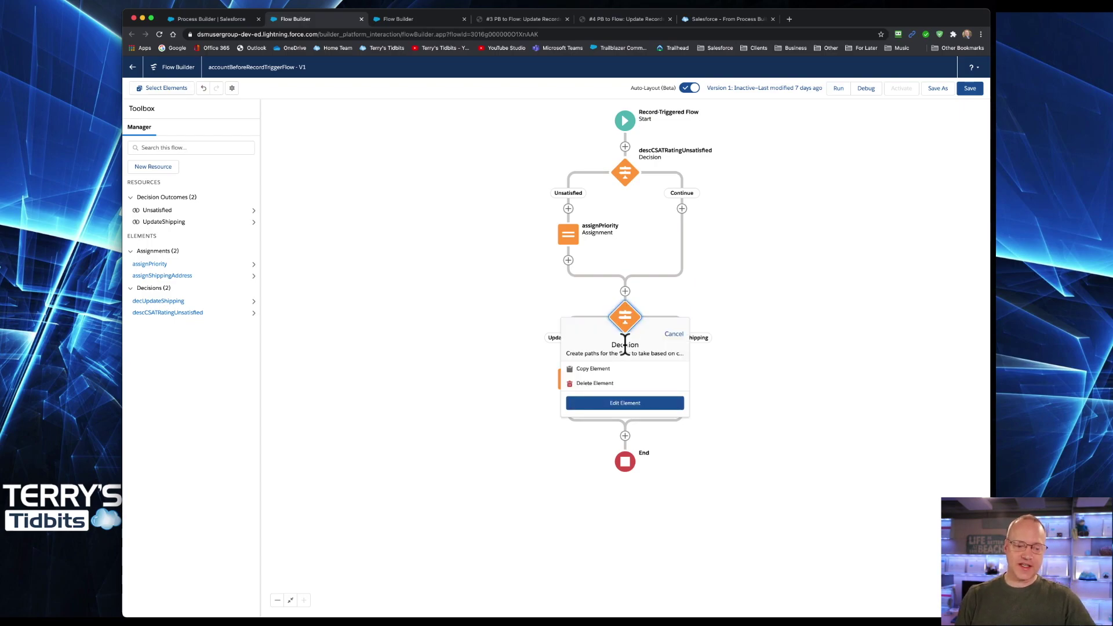
left_click(626, 402)
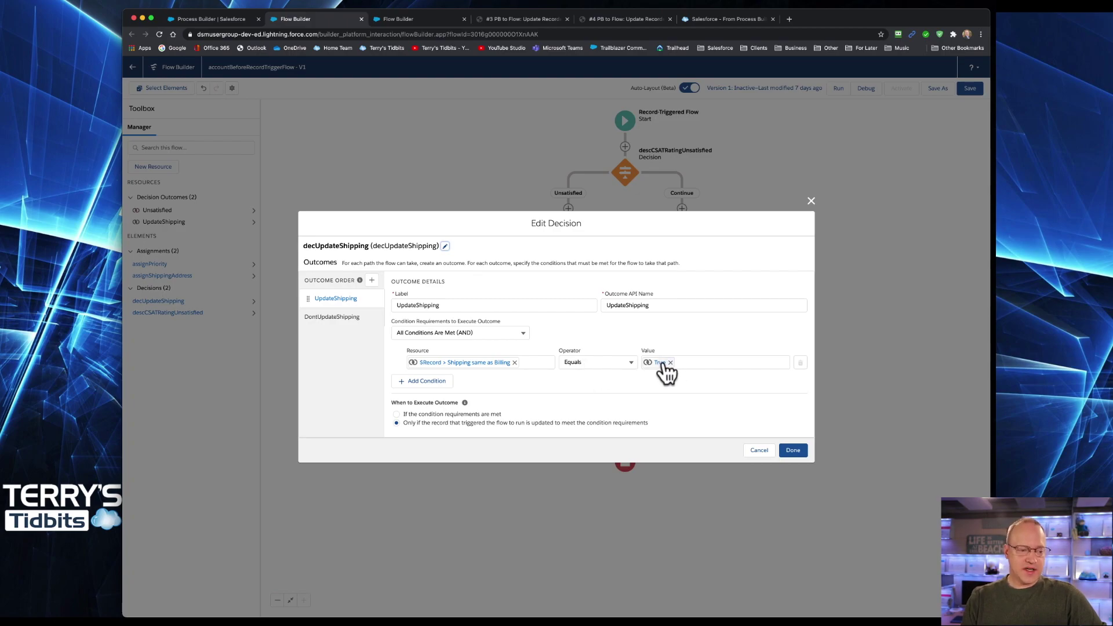
left_click(342, 329)
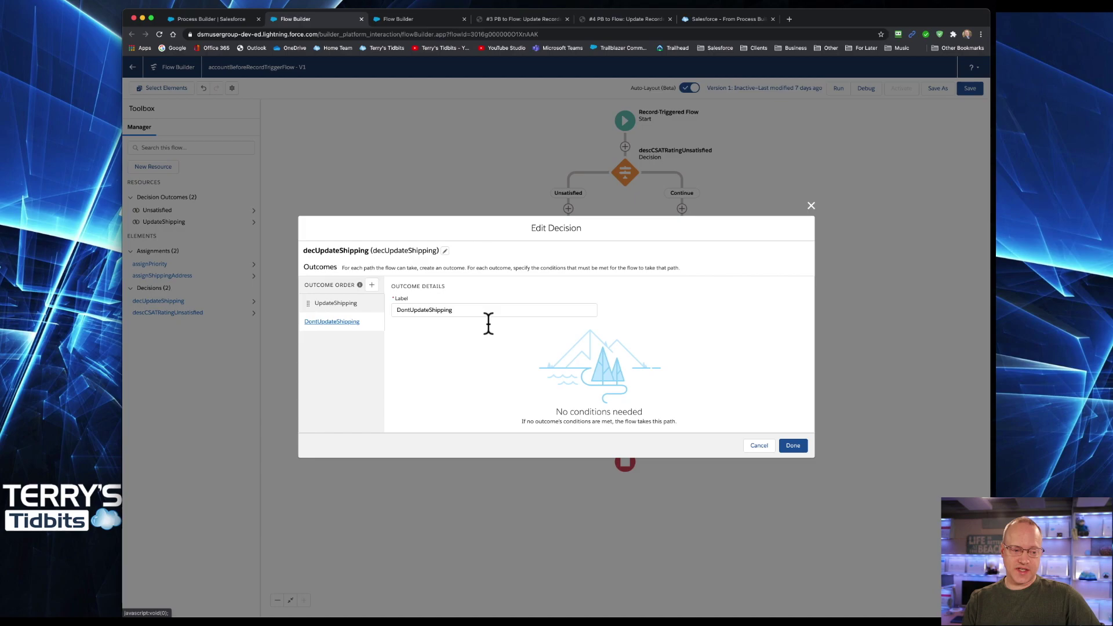
left_click(795, 446)
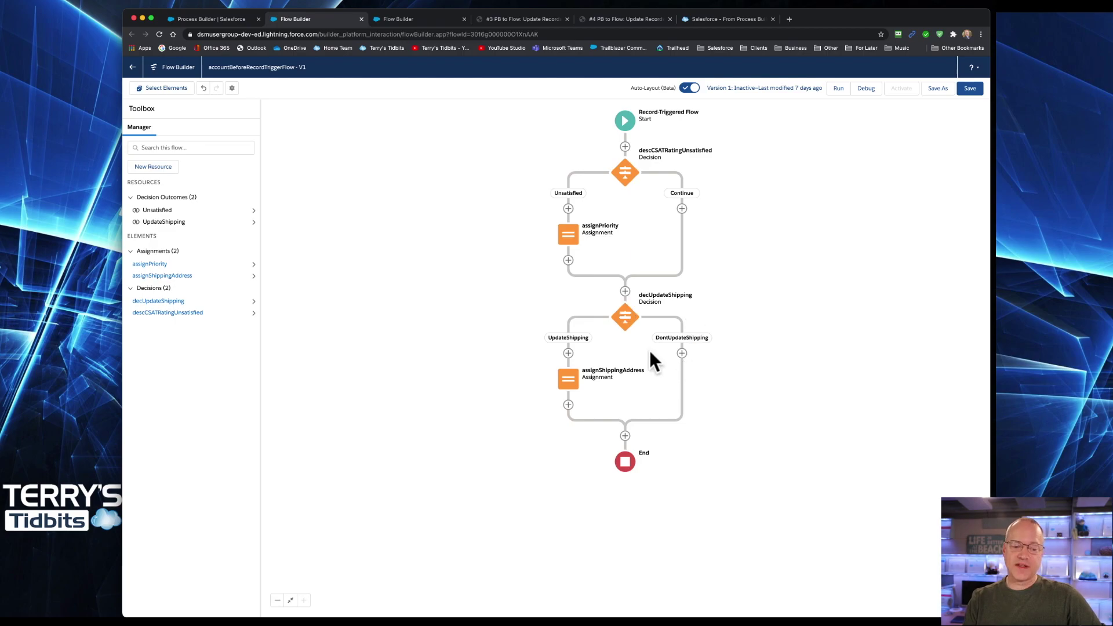
Review the variable values set in the assignShippingAddress assignment and close it
left_click(573, 380)
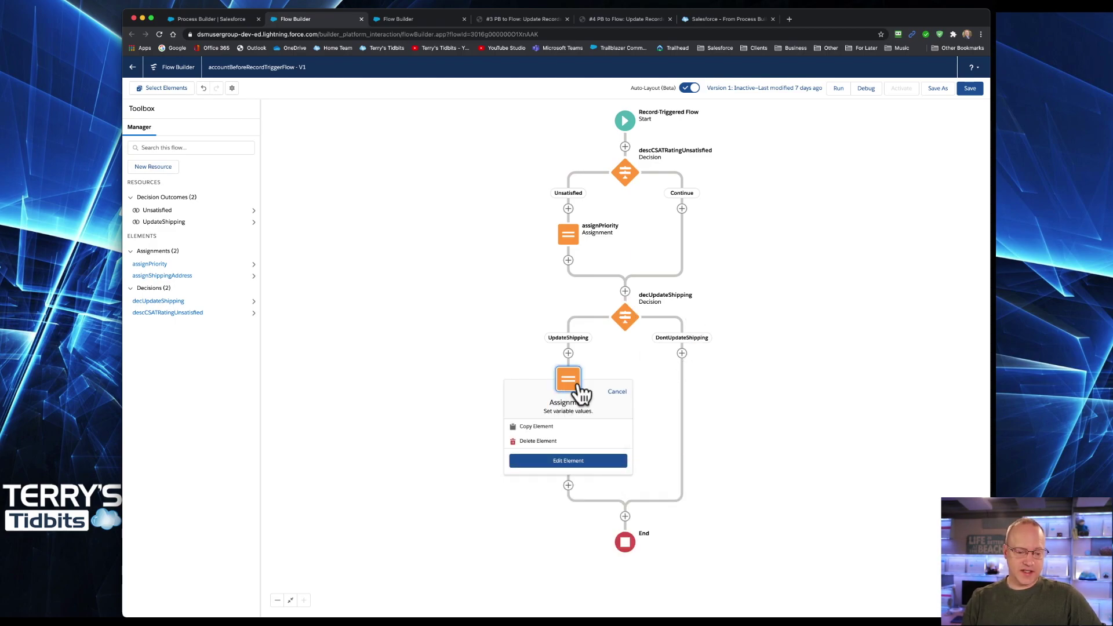
left_click(575, 462)
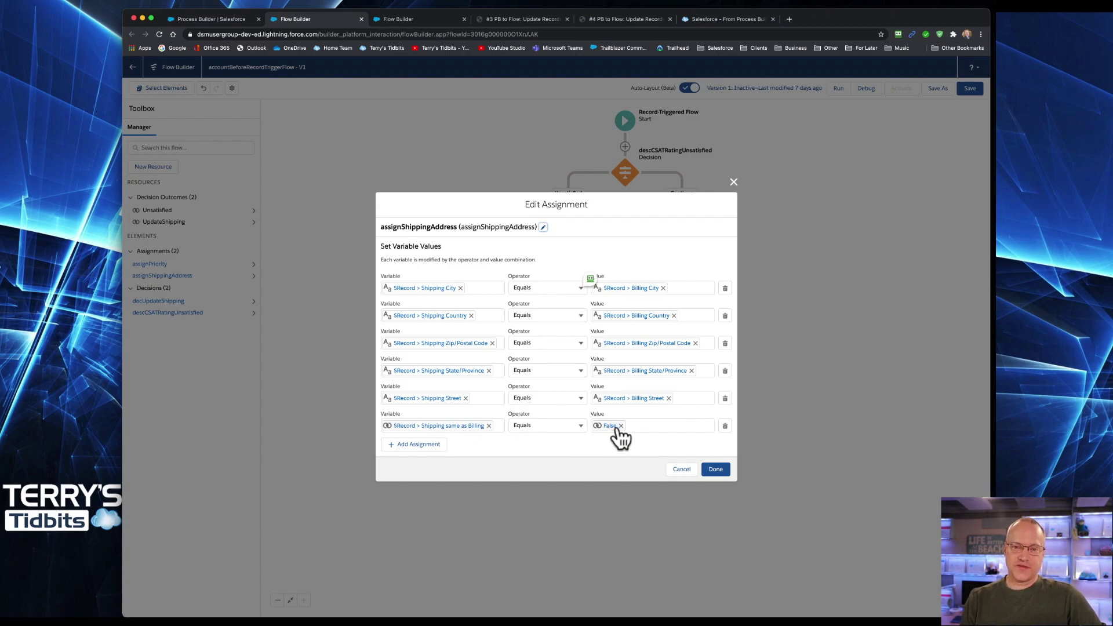
left_click(718, 470)
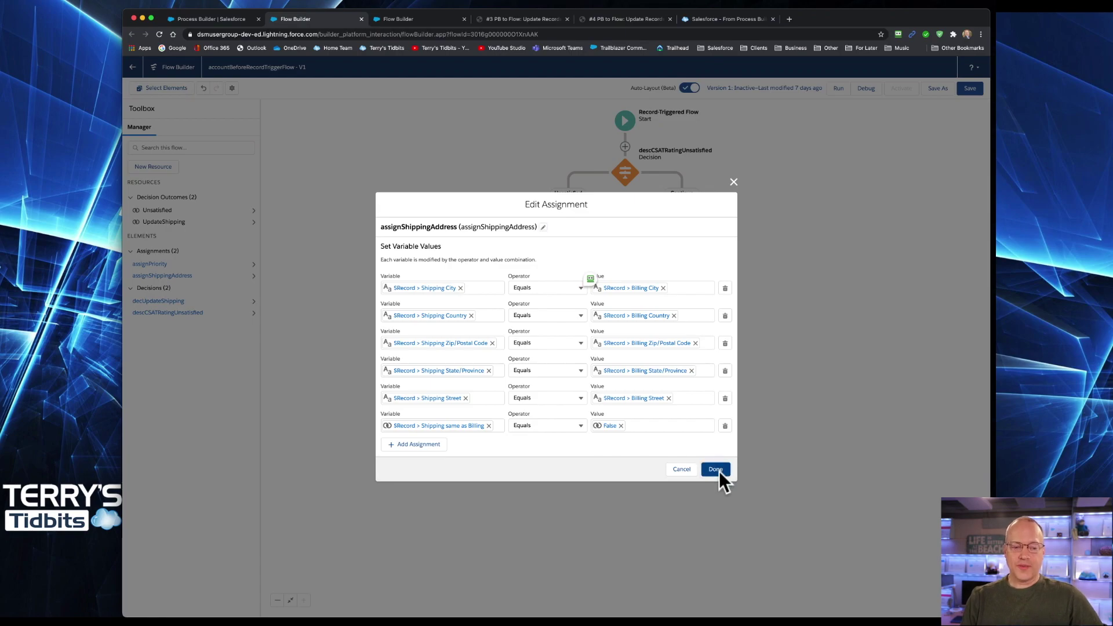